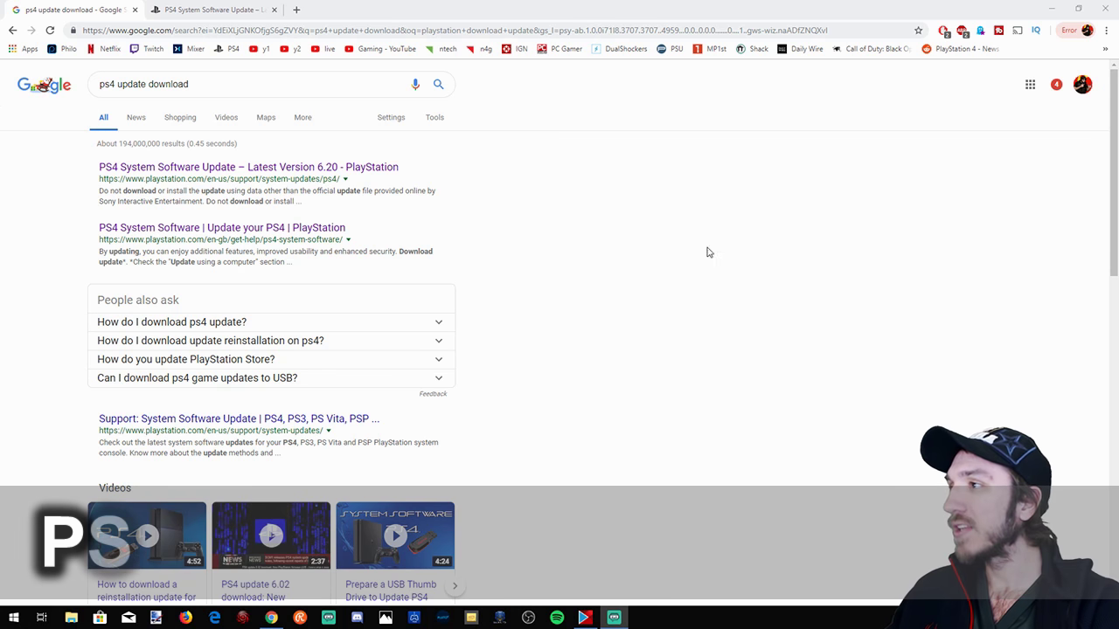
# Step: Open the top result 'PS4 System Software Update – Latest Version 6.20' in a new tab and switch to it
pyautogui.click(131, 81)
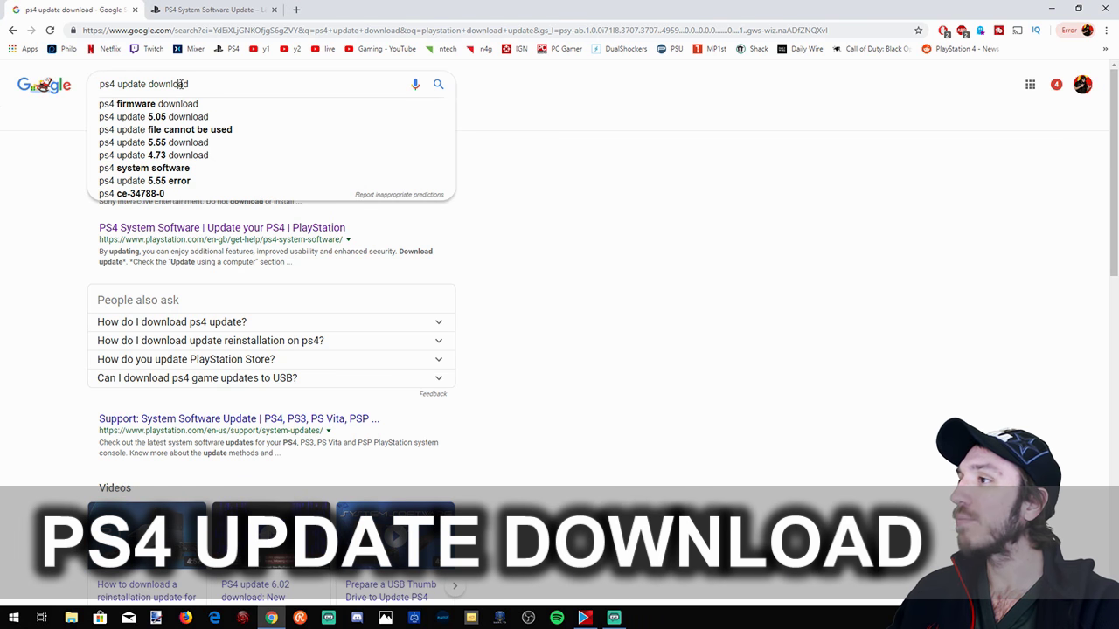
pyautogui.click(590, 157)
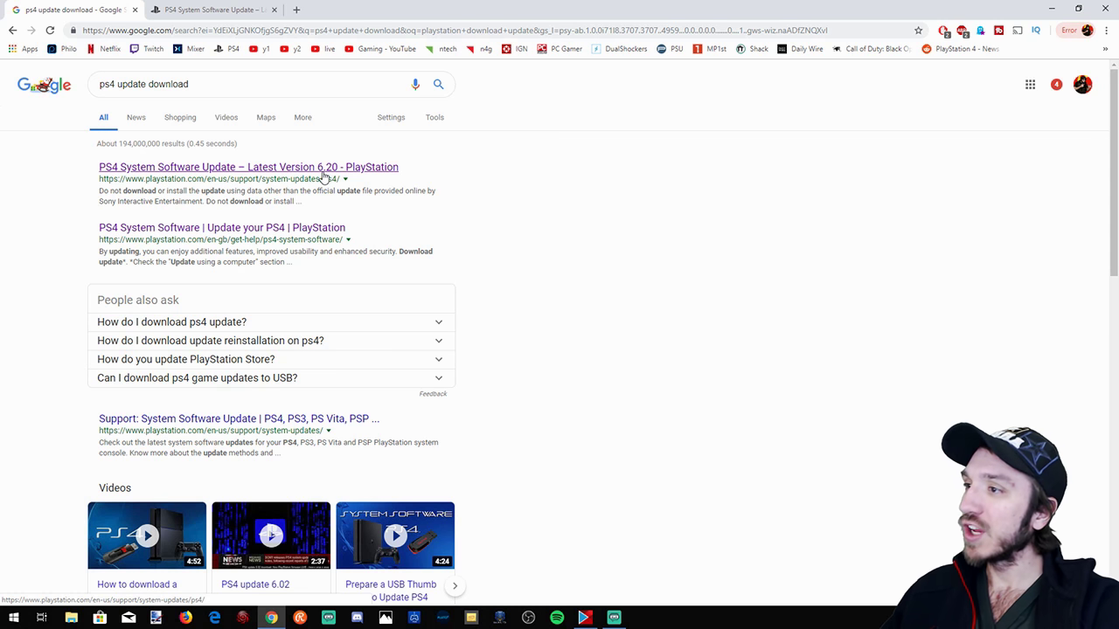
pyautogui.rightClick(324, 175)
pyautogui.click(367, 180)
pyautogui.click(249, 9)
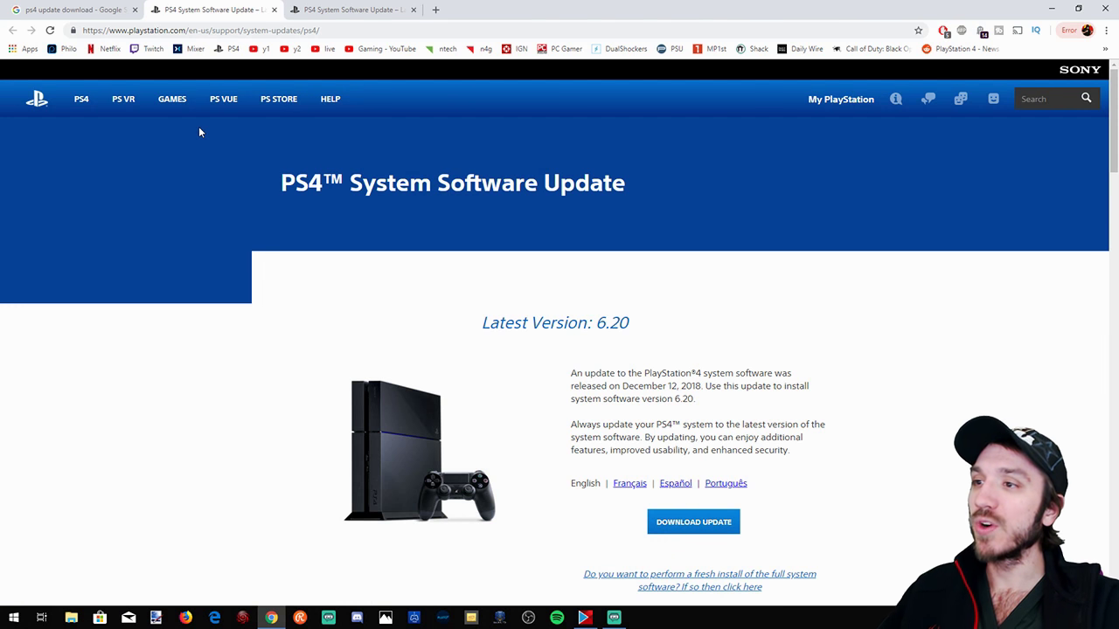
# Step: Download PS4UPDATE.PUP from 'Perform a New Installation of the System Software' and bring up the USB stick's Explorer window
pyautogui.scroll(-2, 839, 235)
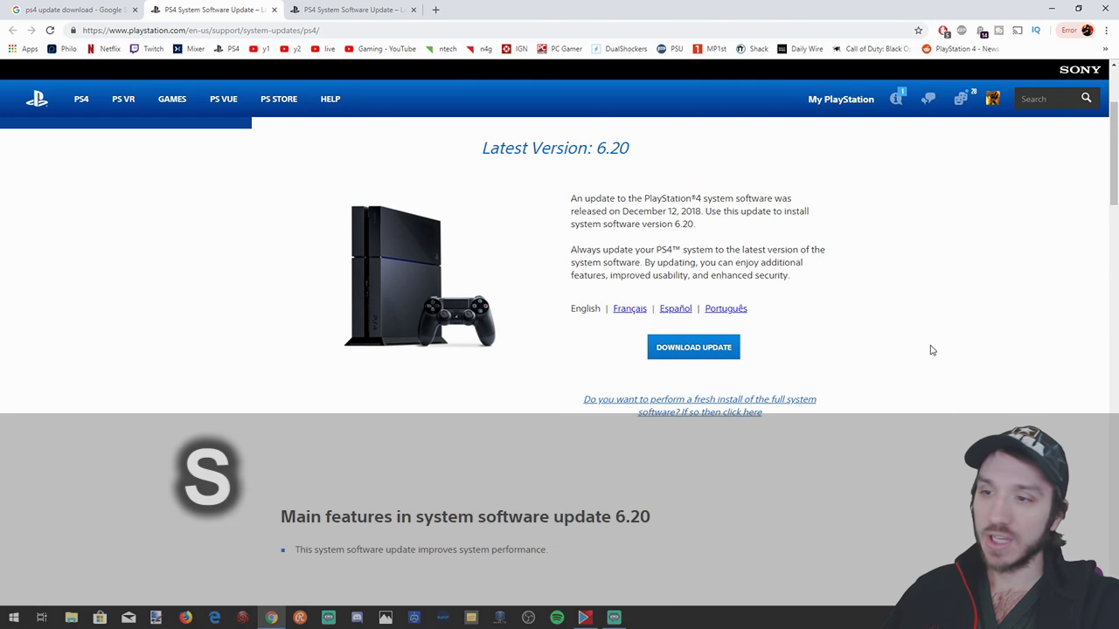
pyautogui.scroll(-1, 484, 300)
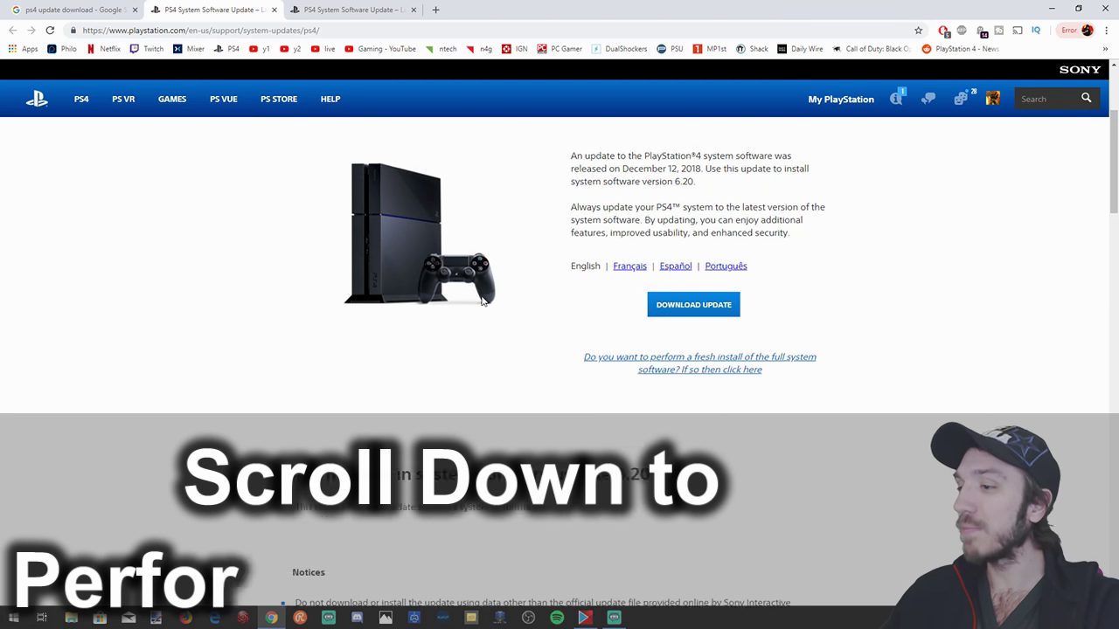
pyautogui.scroll(-6, 483, 301)
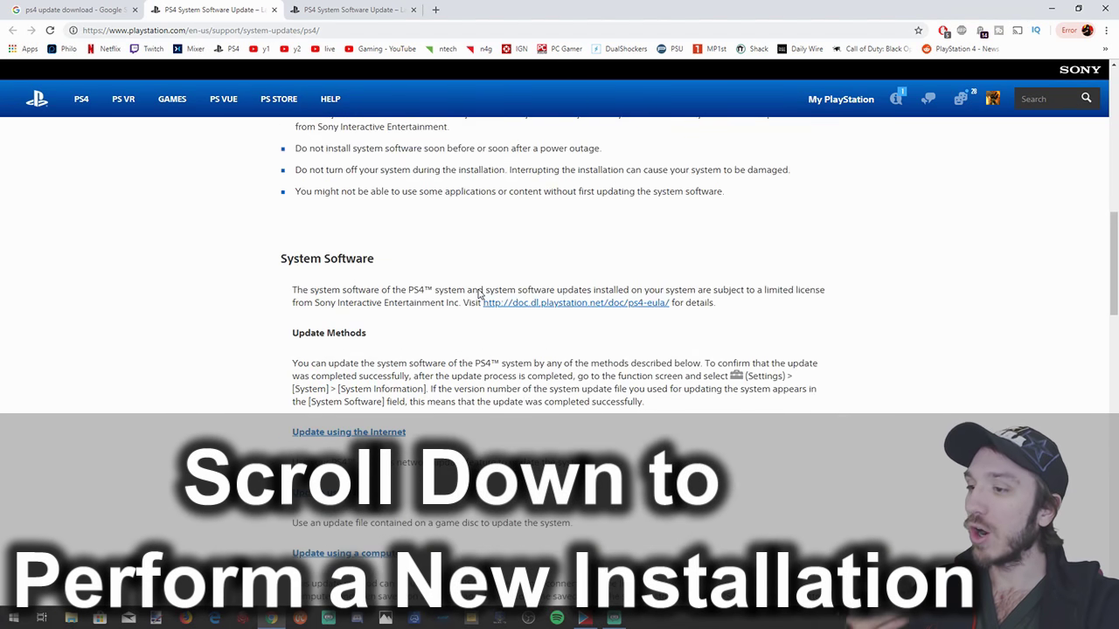
pyautogui.scroll(-12, 479, 294)
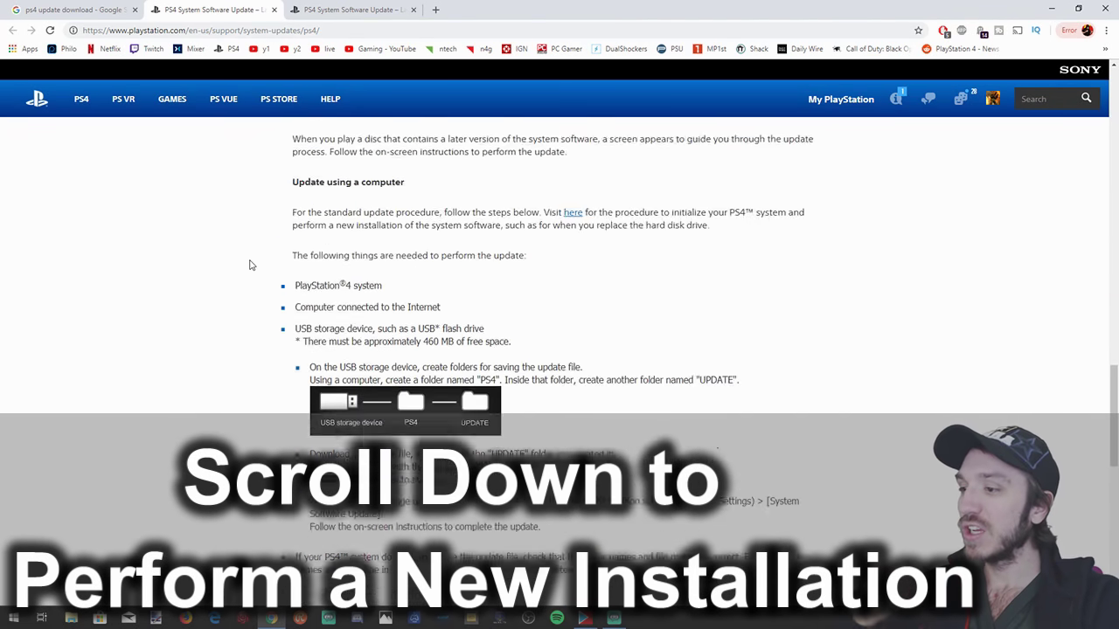
pyautogui.scroll(-4, 249, 265)
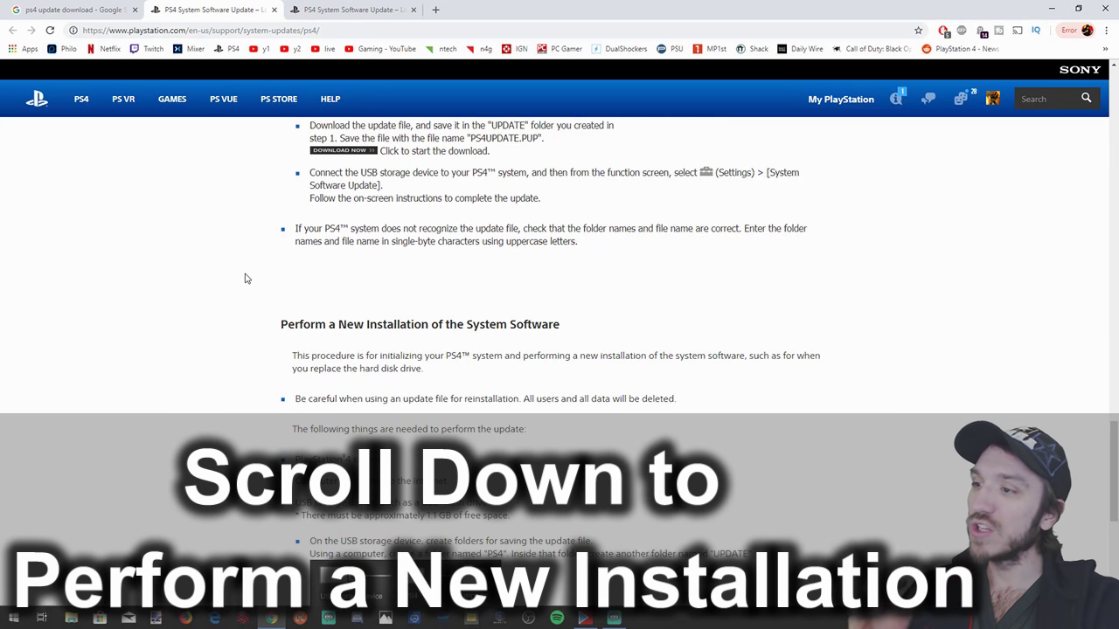
pyautogui.scroll(-1, 245, 279)
pyautogui.scroll(-2, 245, 279)
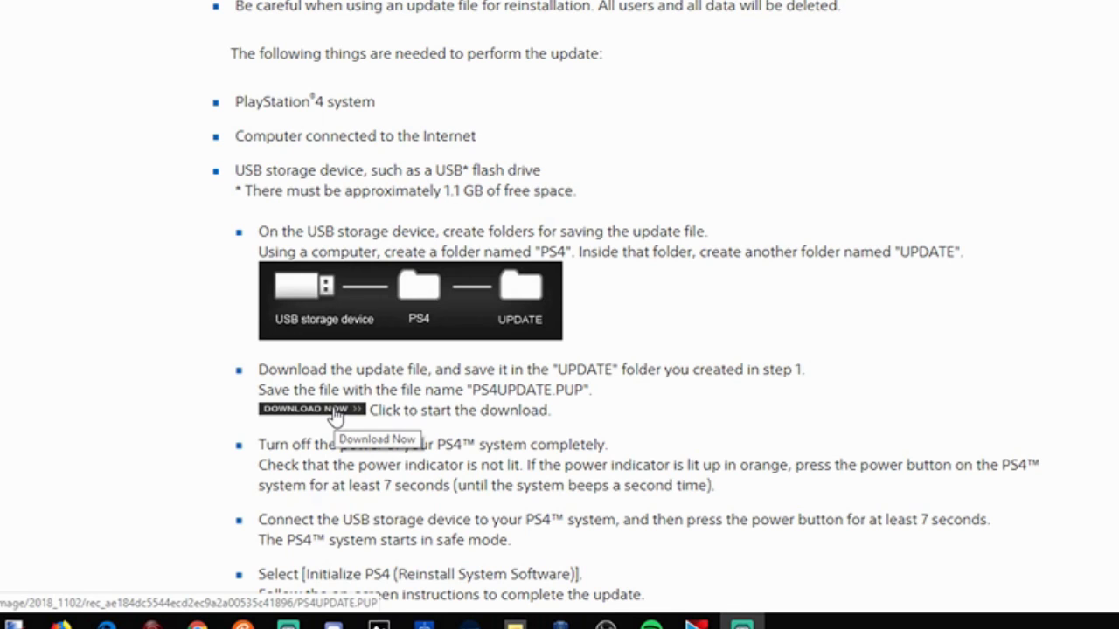
pyautogui.click(335, 418)
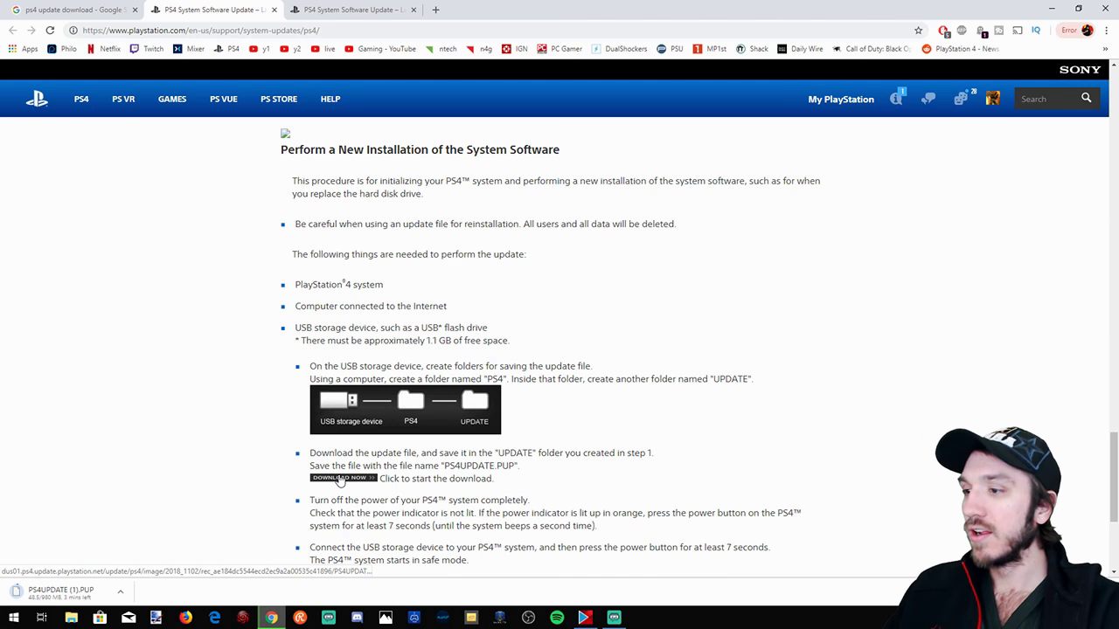
pyautogui.hotkey('alt', 'Tab')
pyautogui.moveTo(481, 134); pyautogui.dragTo(400, 92)
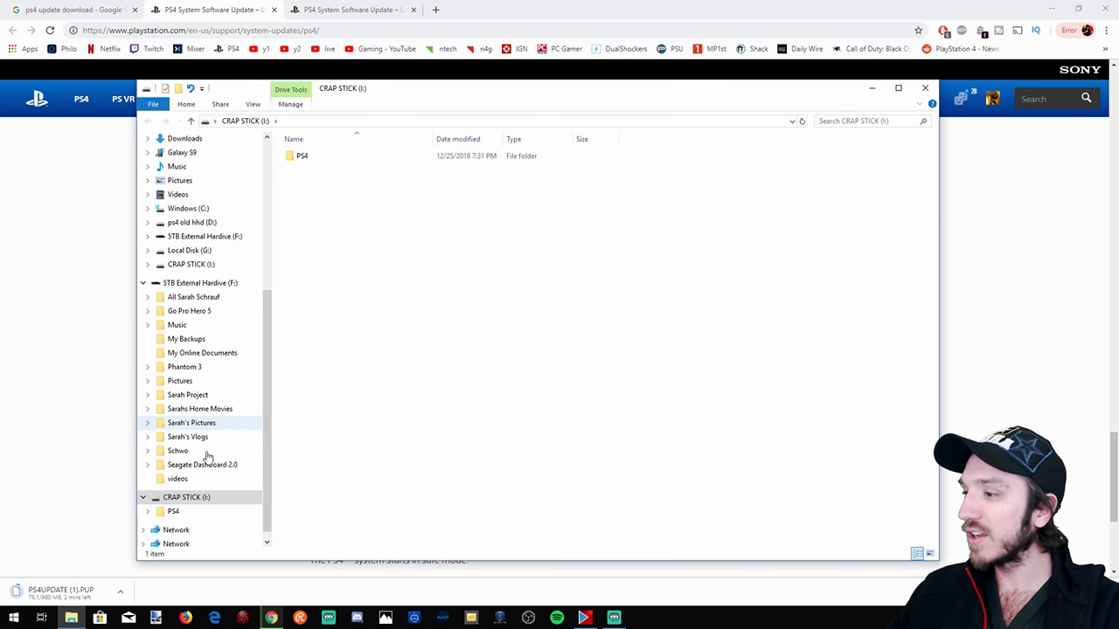
# Step: Quick-format CRAP STICK (I:) as FAT32 with volume label STICK and confirm completion
pyautogui.click(205, 525)
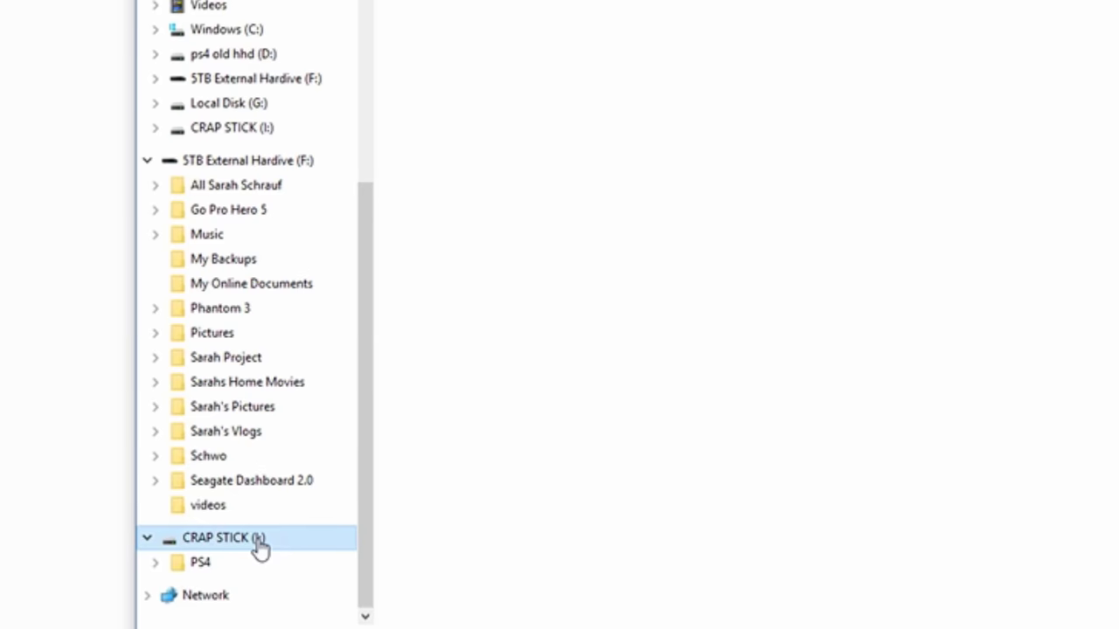
pyautogui.rightClick(272, 535)
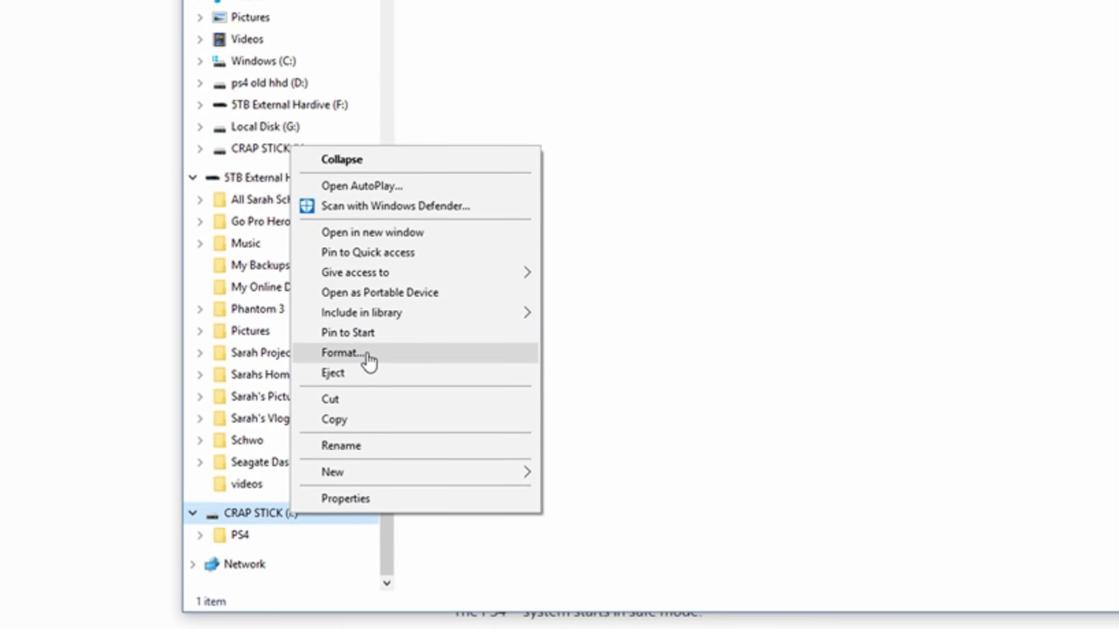
pyautogui.click(372, 353)
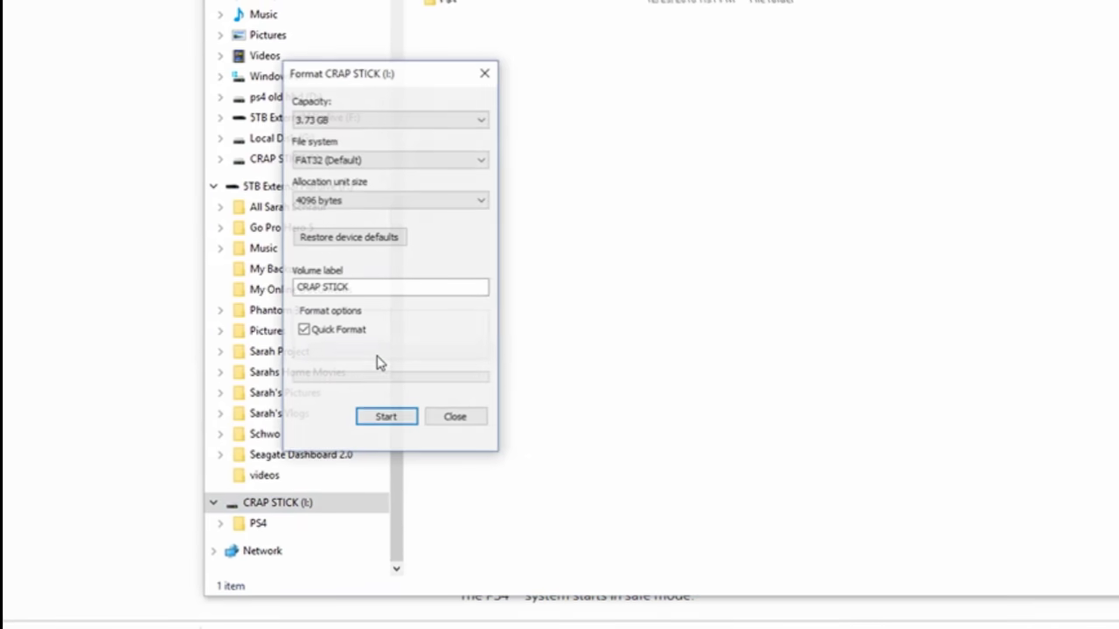
pyautogui.moveTo(296, 207); pyautogui.dragTo(529, 179)
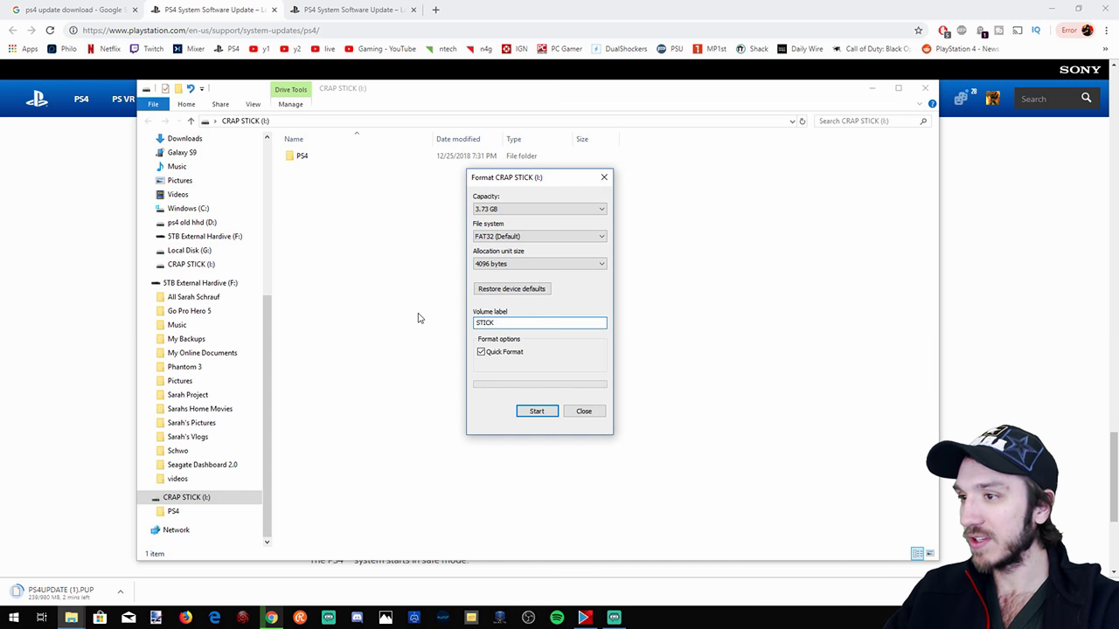
pyautogui.click(537, 410)
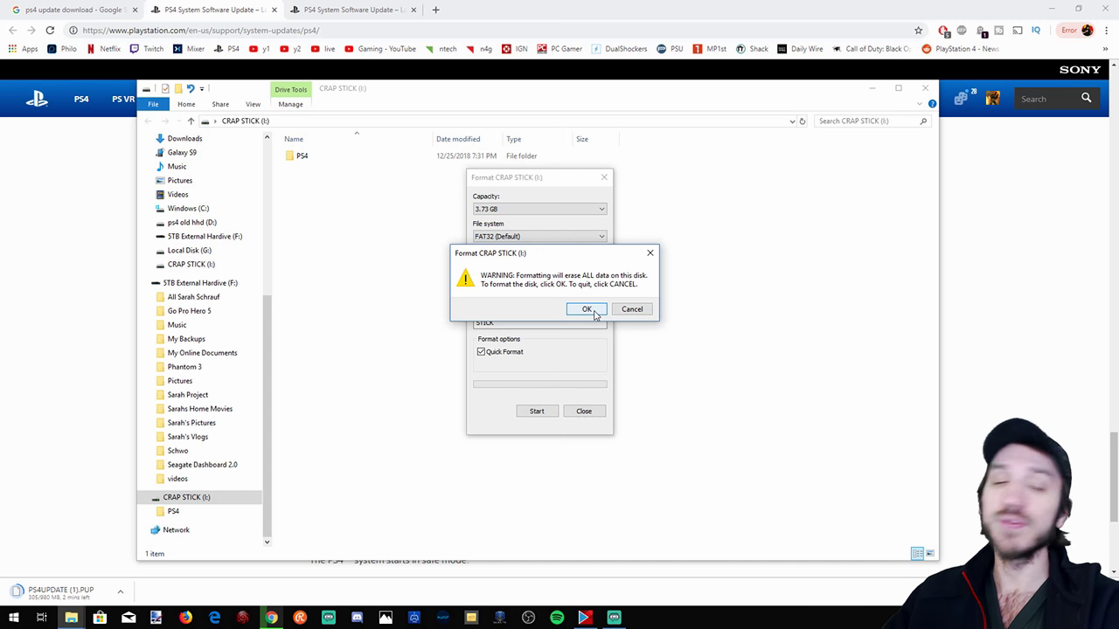
pyautogui.click(594, 312)
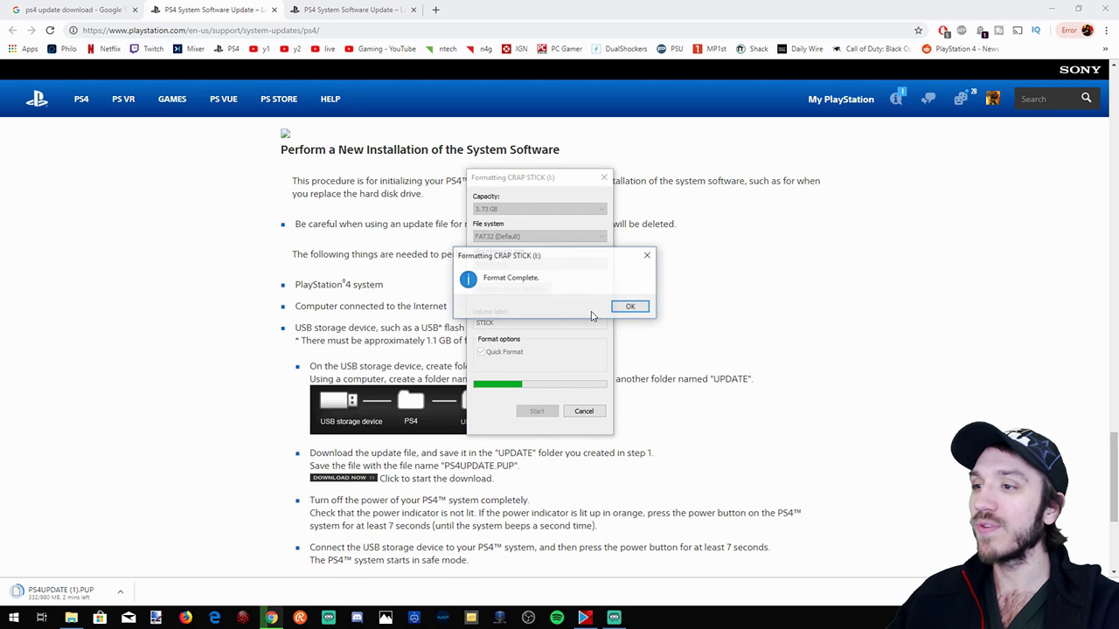
pyautogui.click(636, 308)
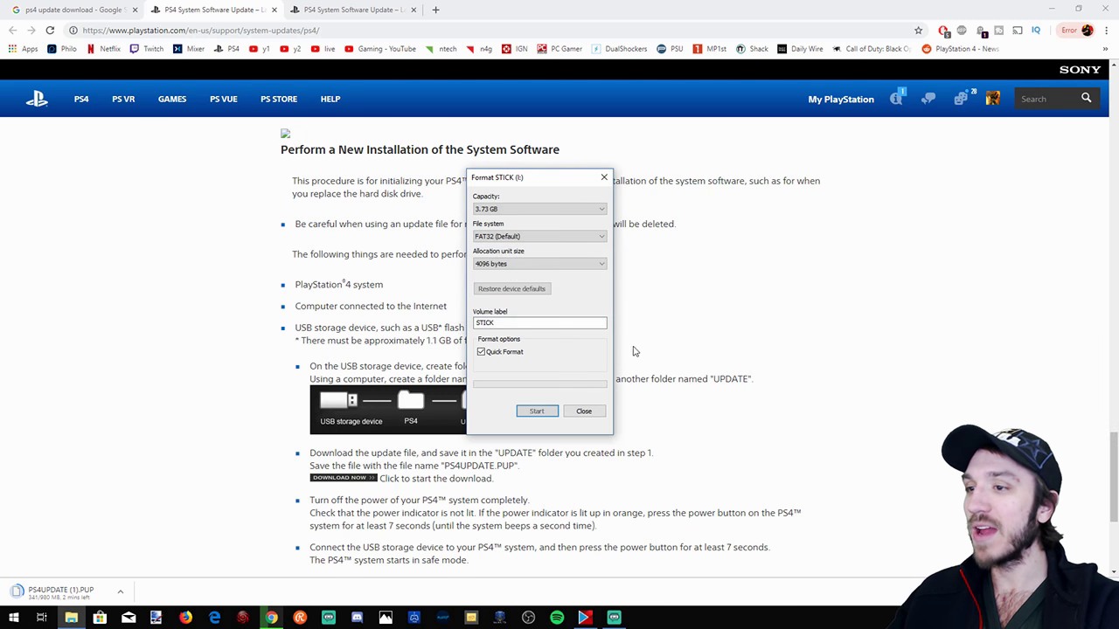
# Step: Create a folder named PS4 on the empty STICK (I:) drive
pyautogui.click(582, 411)
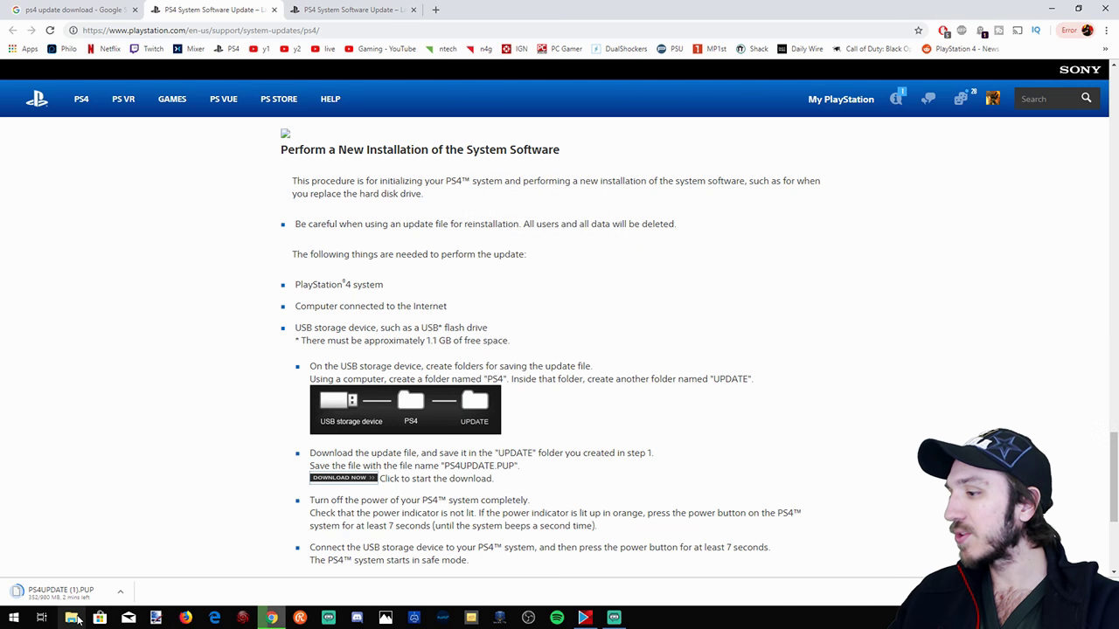
pyautogui.click(70, 617)
pyautogui.scroll(-1, 216, 456)
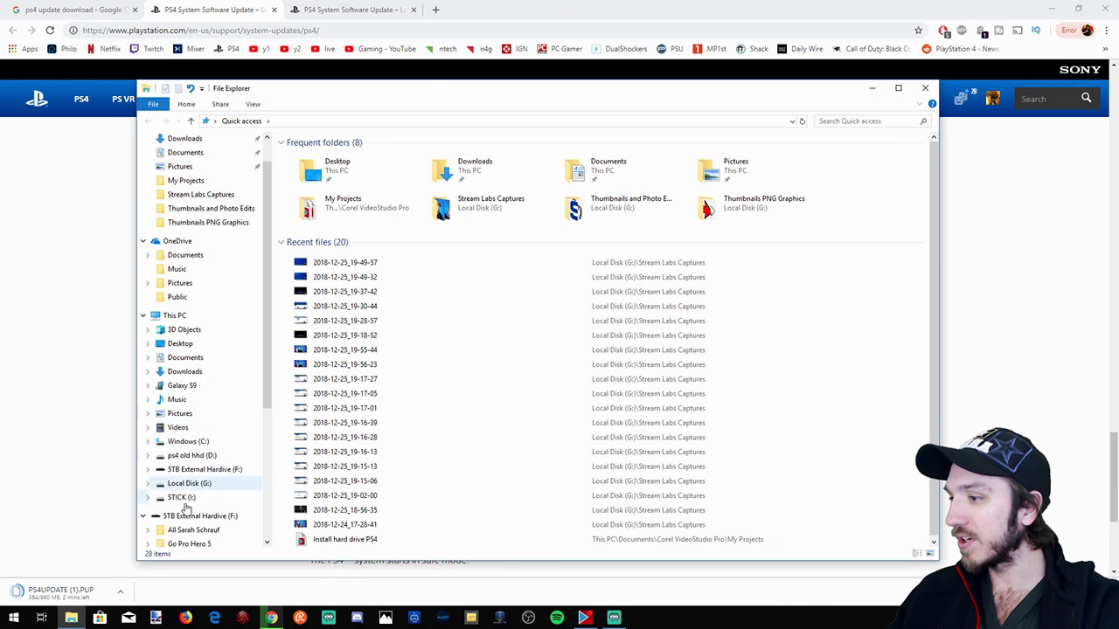
pyautogui.click(179, 497)
pyautogui.rightClick(489, 257)
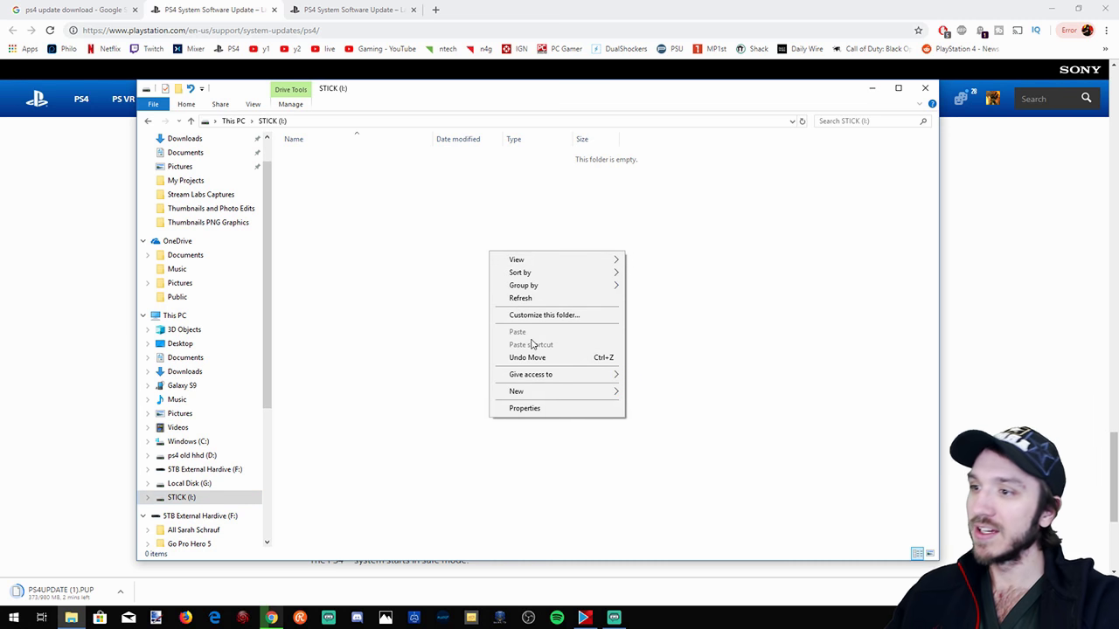
pyautogui.moveTo(598, 392)
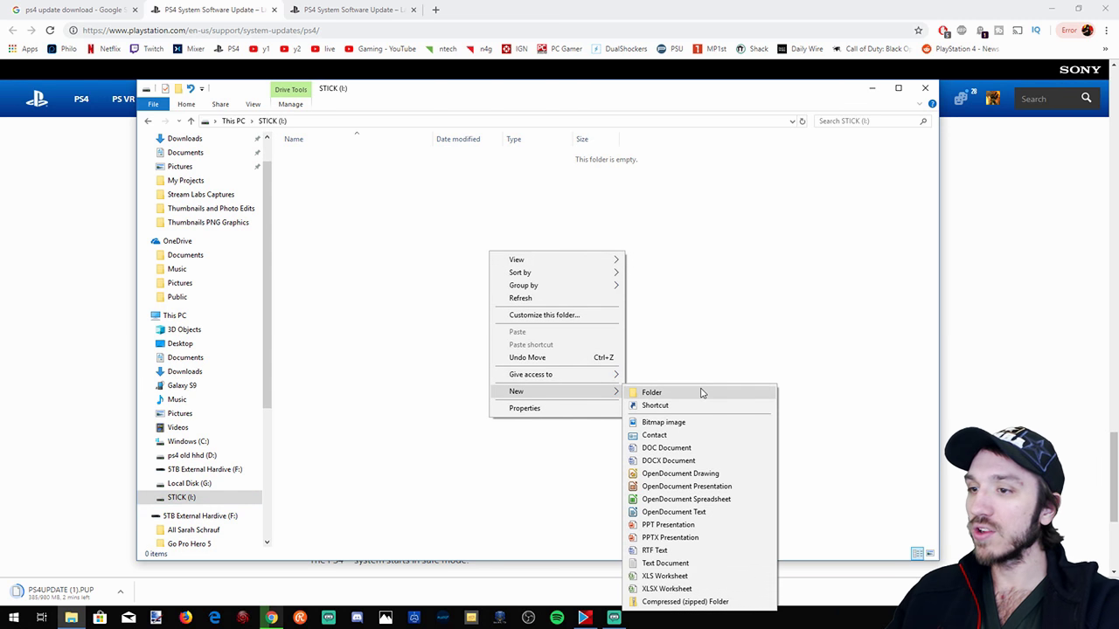
pyautogui.click(699, 392)
pyautogui.write('PS4')
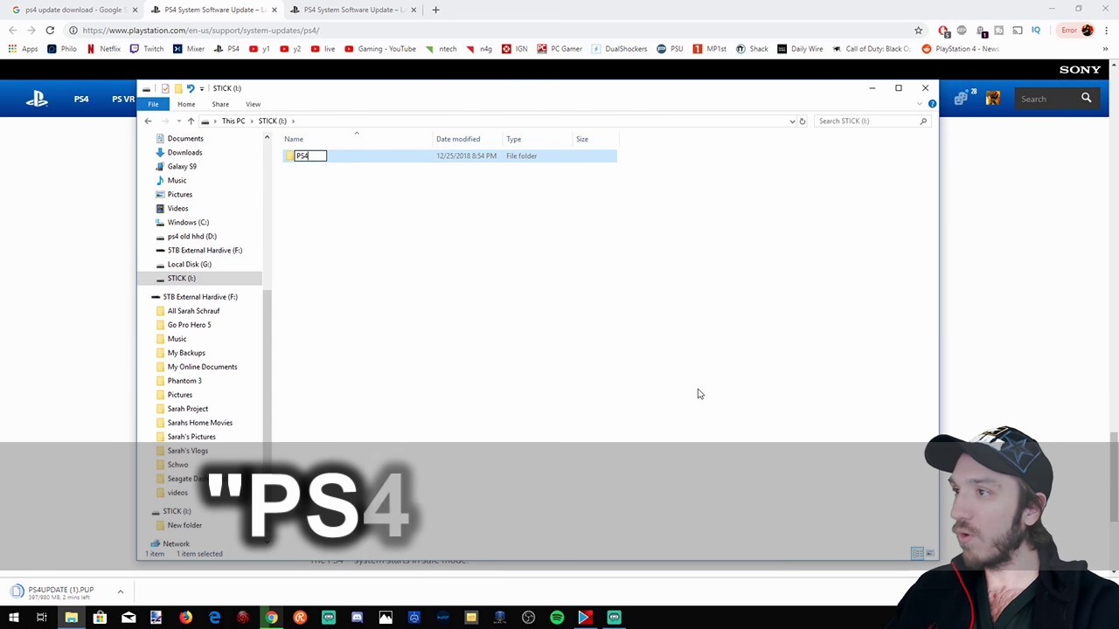
pyautogui.click(437, 210)
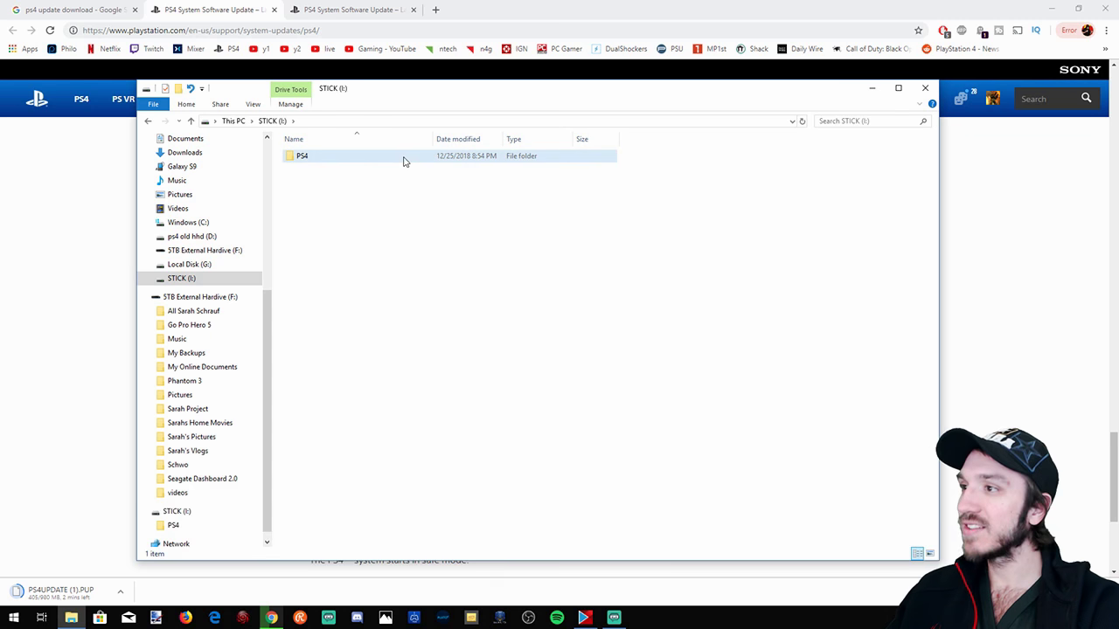
# Step: Inside the PS4 folder, create a subfolder named UPDATE
pyautogui.doubleClick(404, 158)
pyautogui.rightClick(395, 232)
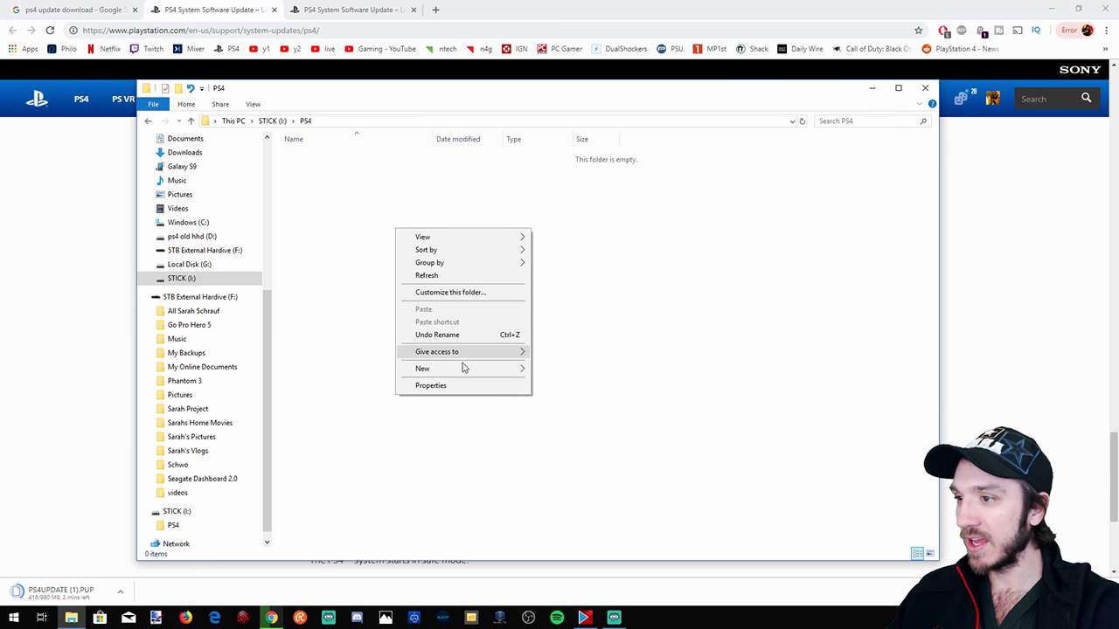
pyautogui.moveTo(525, 370)
pyautogui.click(595, 371)
pyautogui.write('UPDATE')
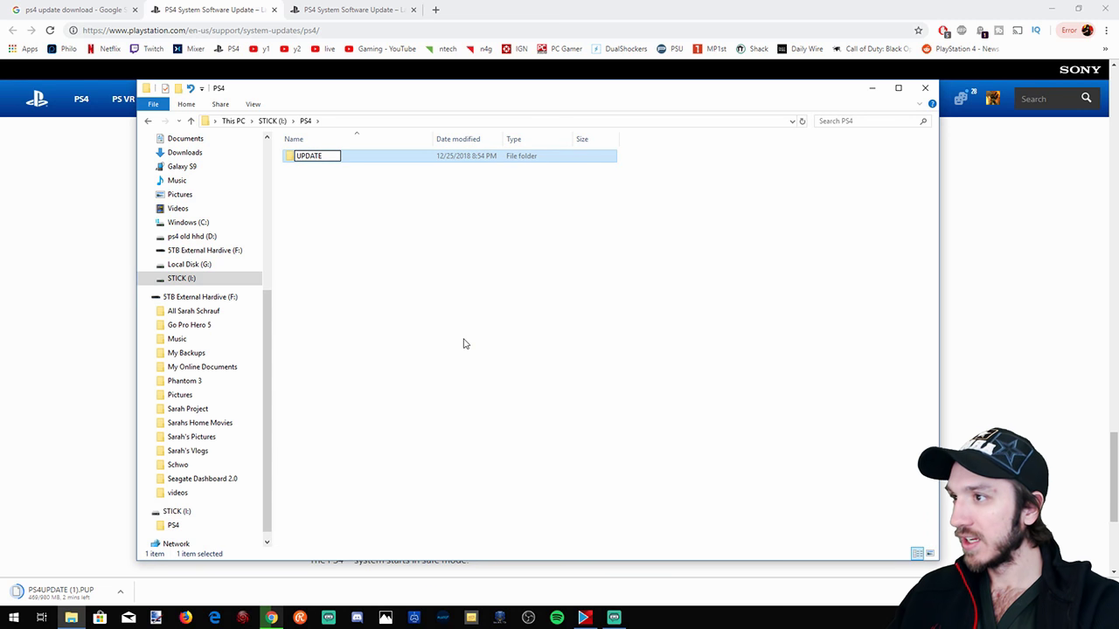
pyautogui.click(465, 343)
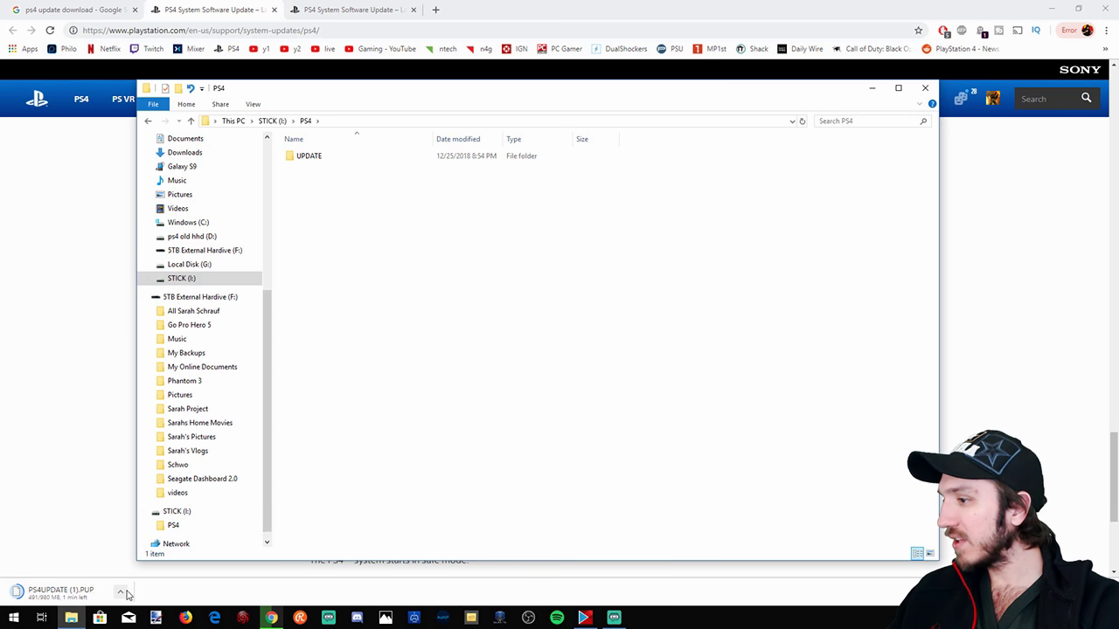
# Step: Copy PS4UPDATE.PUP from its download folder into STICK\PS4\UPDATE and open UPDATE to verify
pyautogui.click(121, 591)
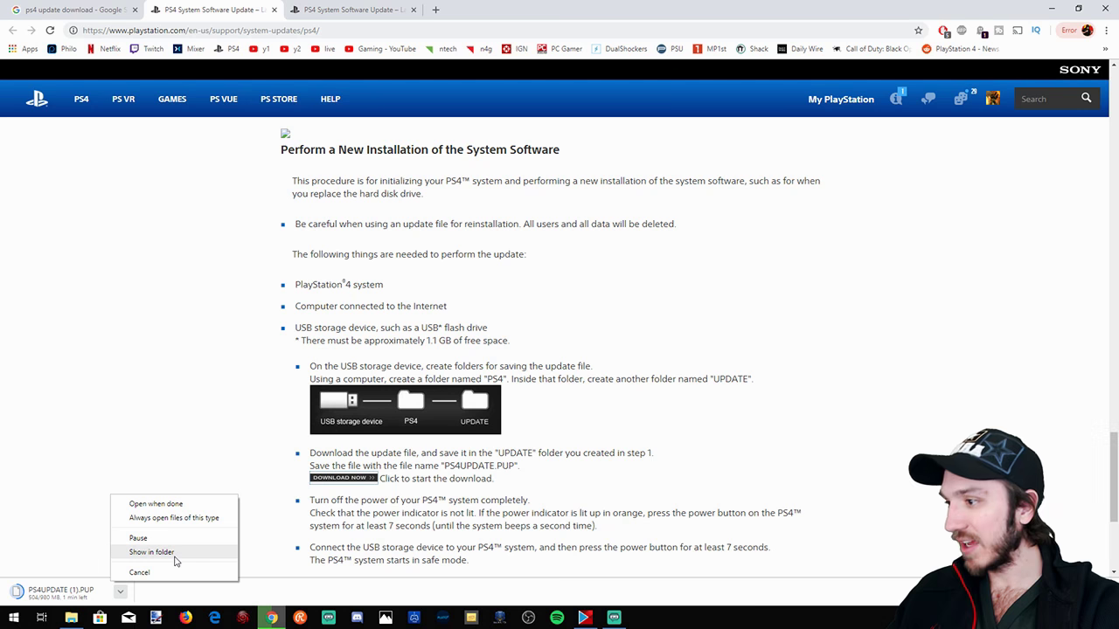
pyautogui.click(171, 552)
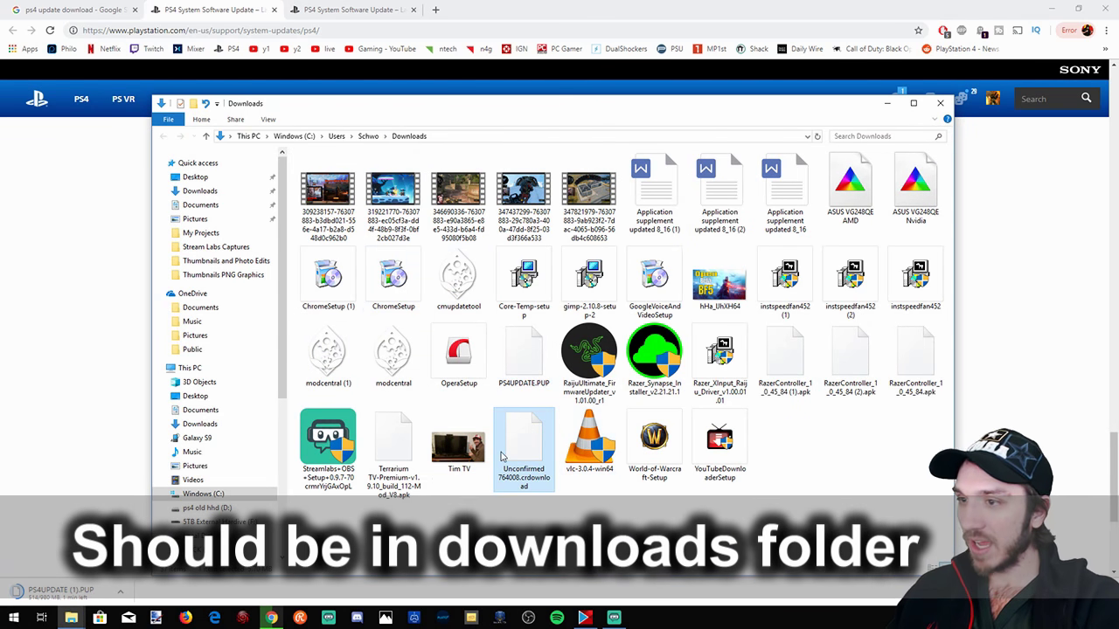
pyautogui.click(523, 365)
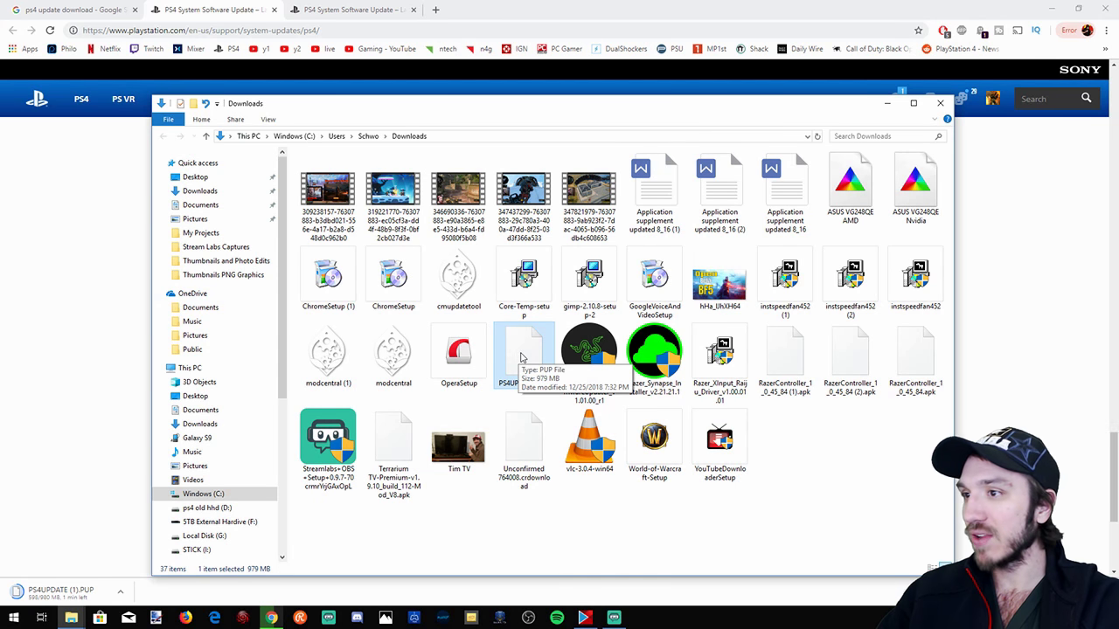
pyautogui.moveTo(522, 357); pyautogui.dragTo(219, 541)
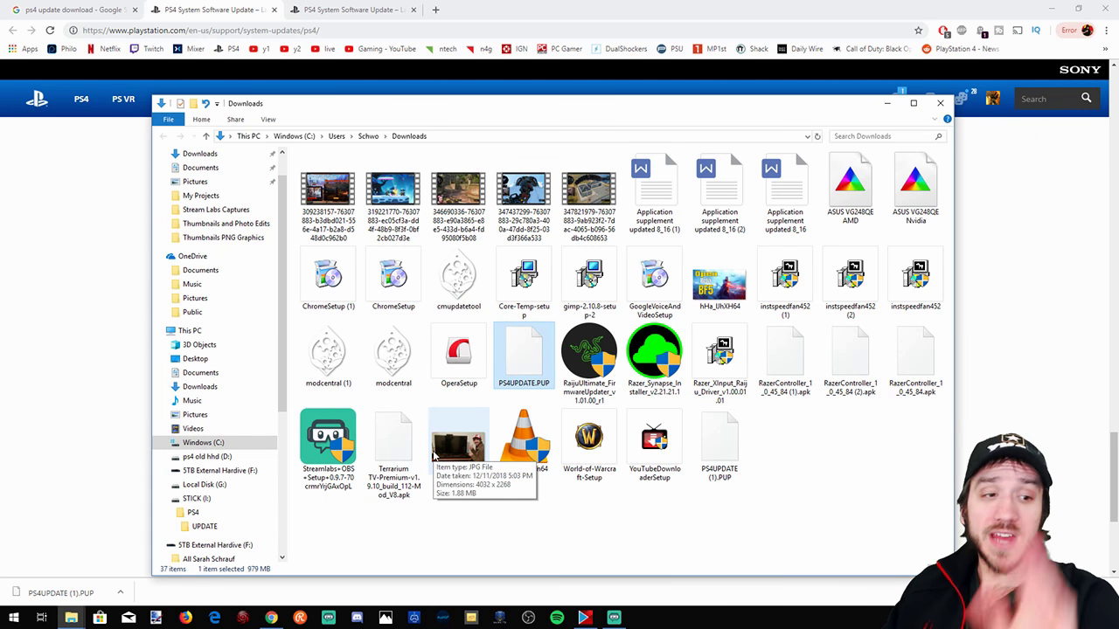
pyautogui.click(198, 514)
pyautogui.doubleClick(377, 178)
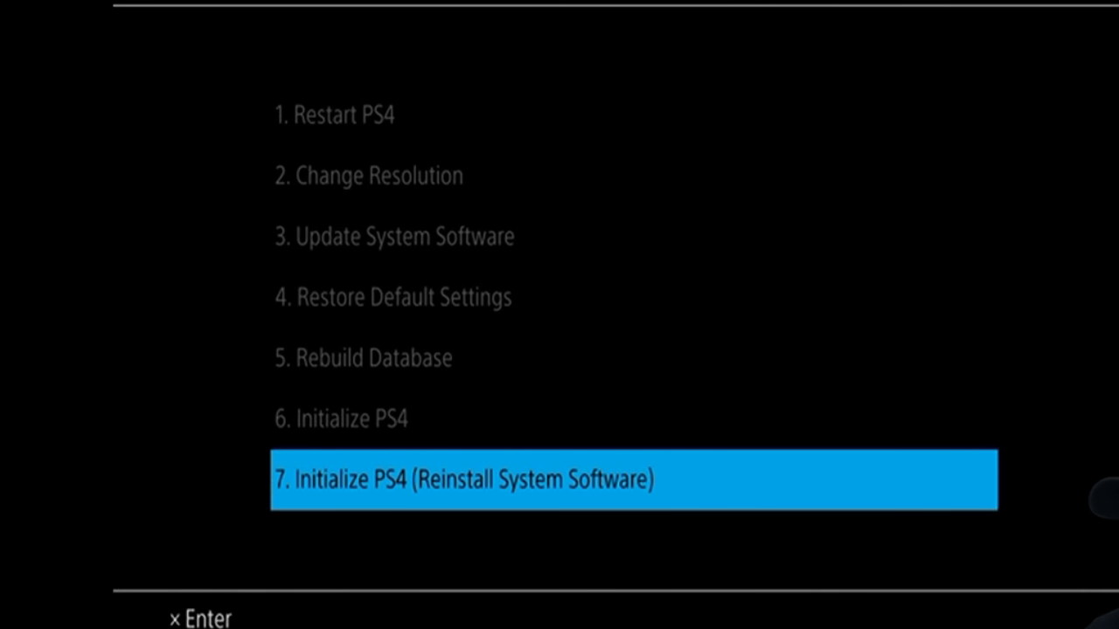
# Step: Choose 7. Initialize PS4 (Reinstall System Software) and proceed with the USB update file
pyautogui.press('Return')
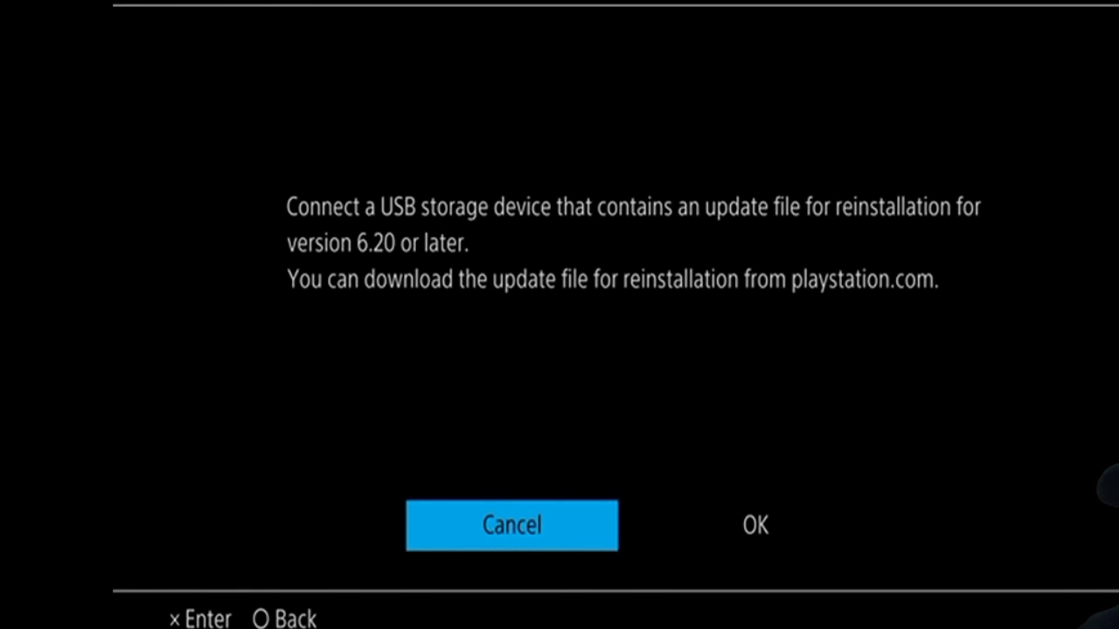
pyautogui.press('Right')
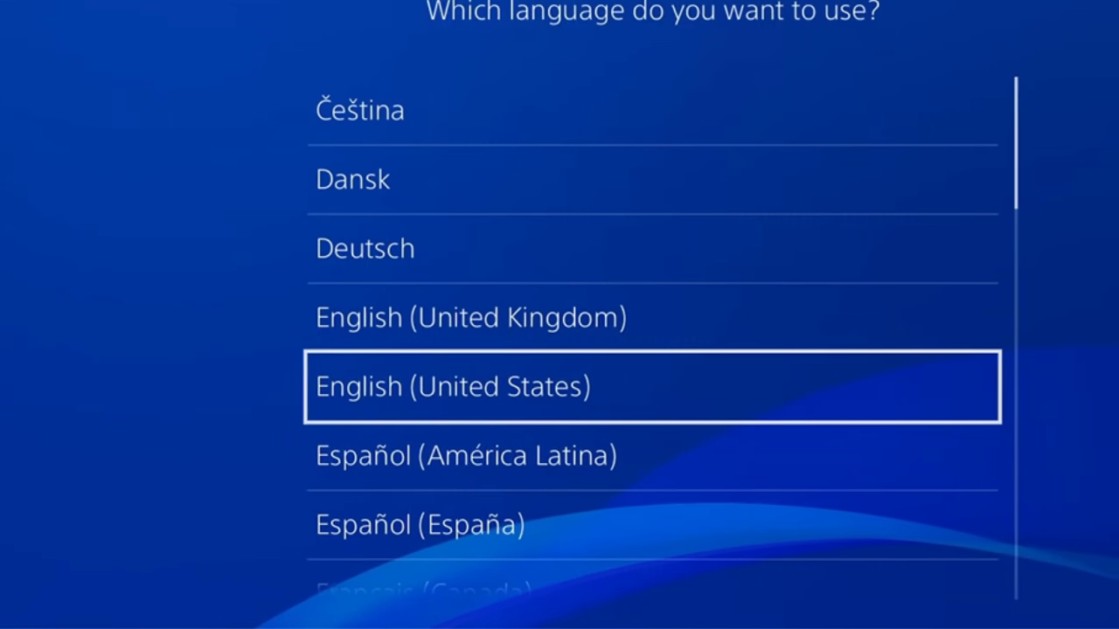
# Step: Choose English (United States) as the language and continue past the setup overview
pyautogui.press('Return')
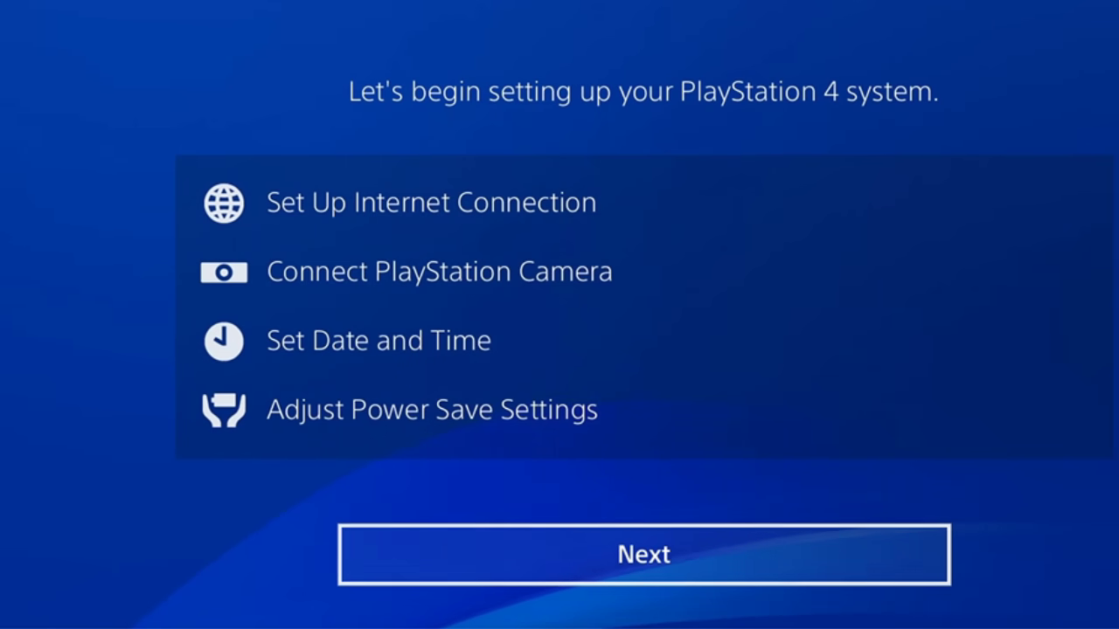
pyautogui.press('Return')
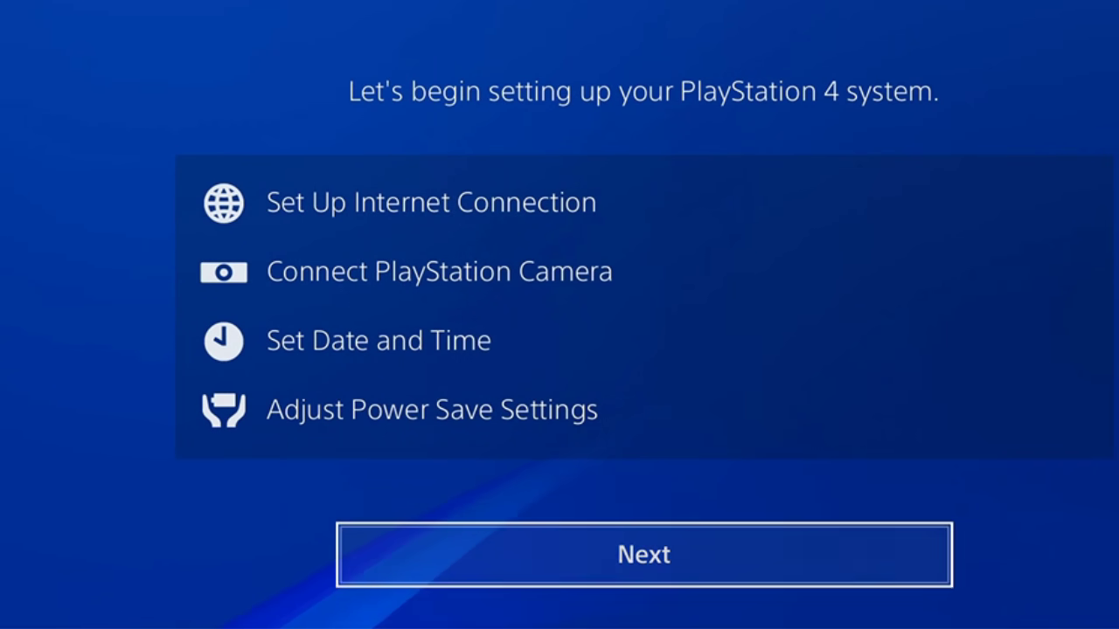